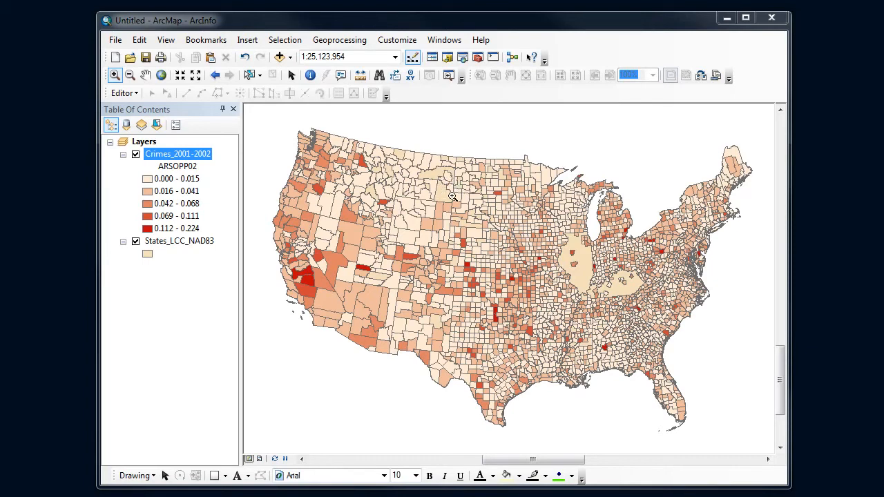
Give the States_LCC_NAD83 layer's symbol a light gray fill and an outline width of 0
click(136, 154)
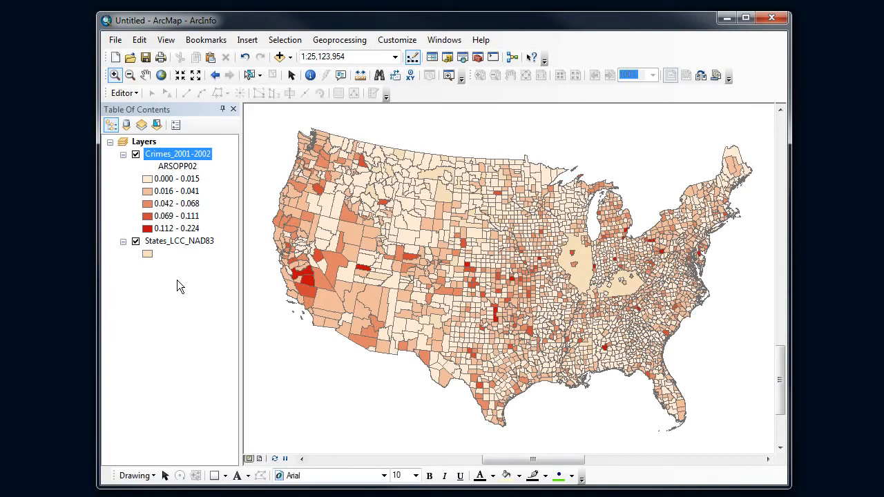
click(147, 255)
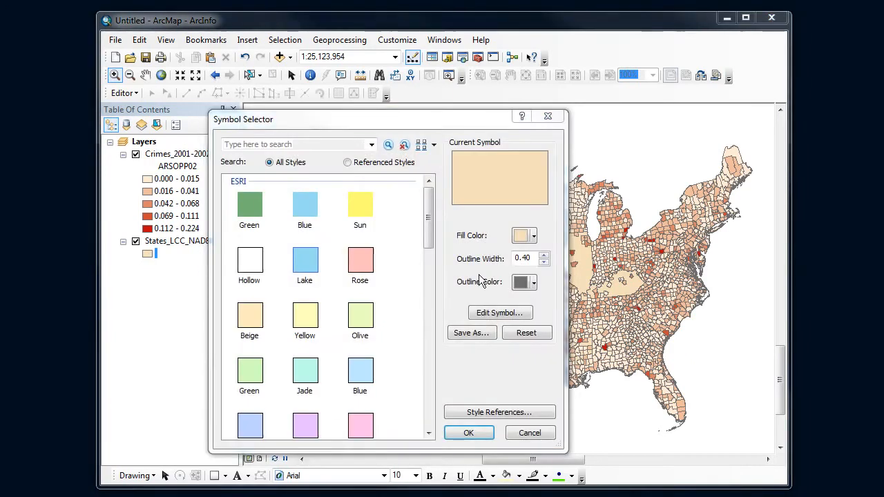
click(533, 236)
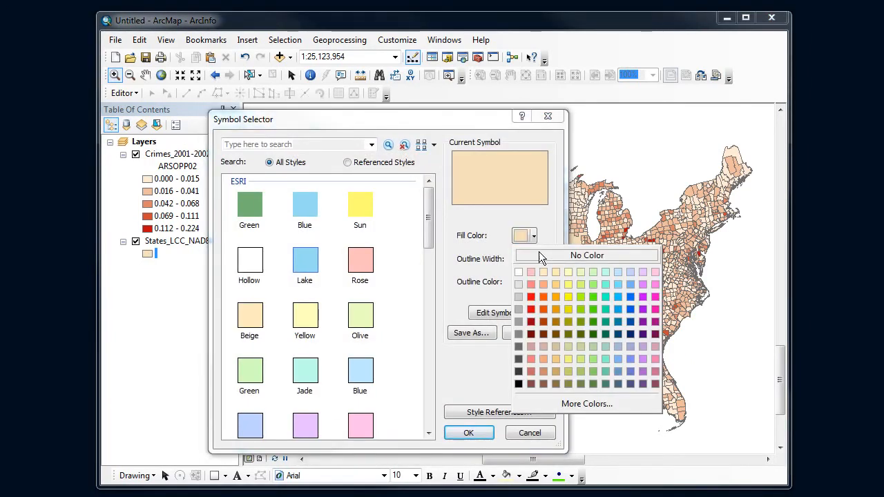
click(519, 296)
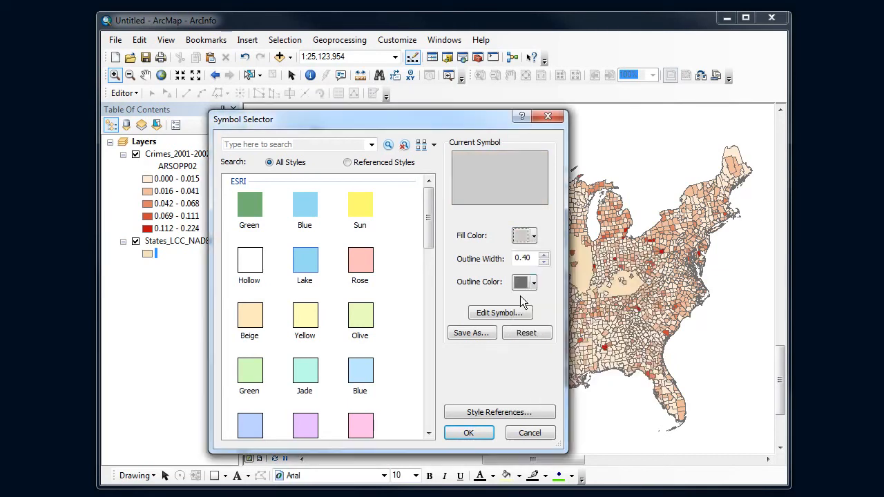
click(543, 262)
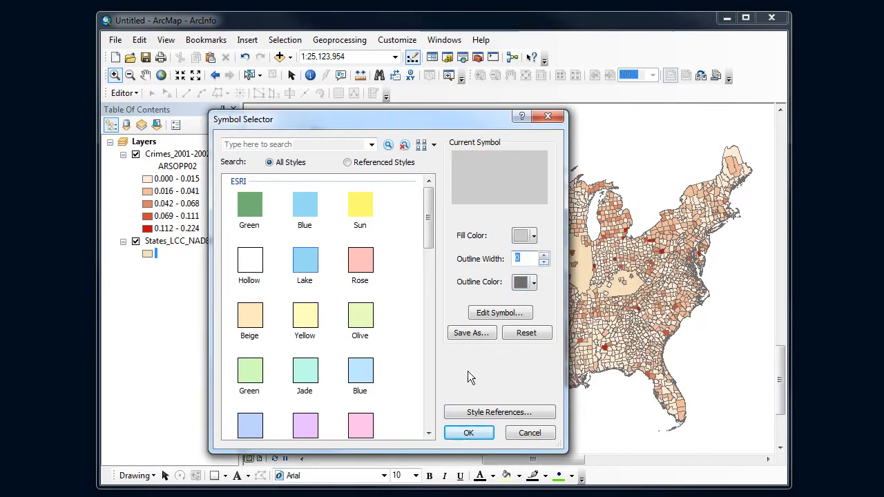
click(472, 433)
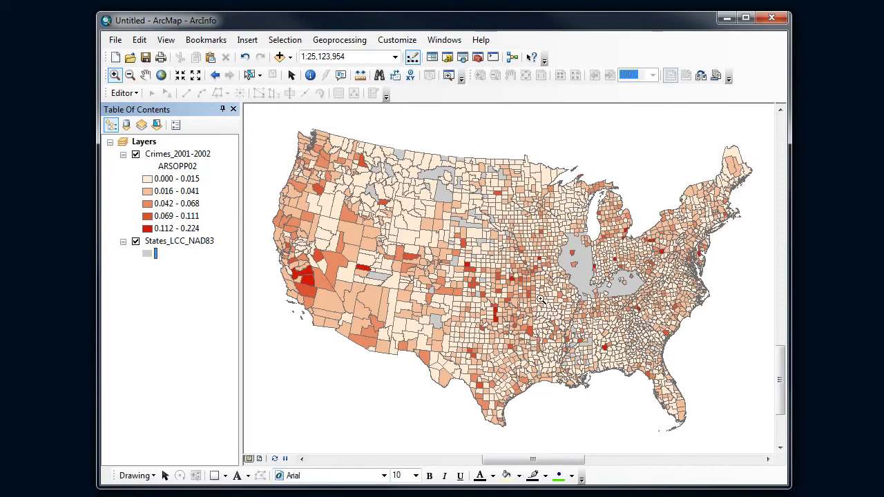
Change the outline color of all class symbols in the Crimes_2001-2002 layer to light gray and apply it
click(165, 156)
right_click(164, 157)
click(231, 441)
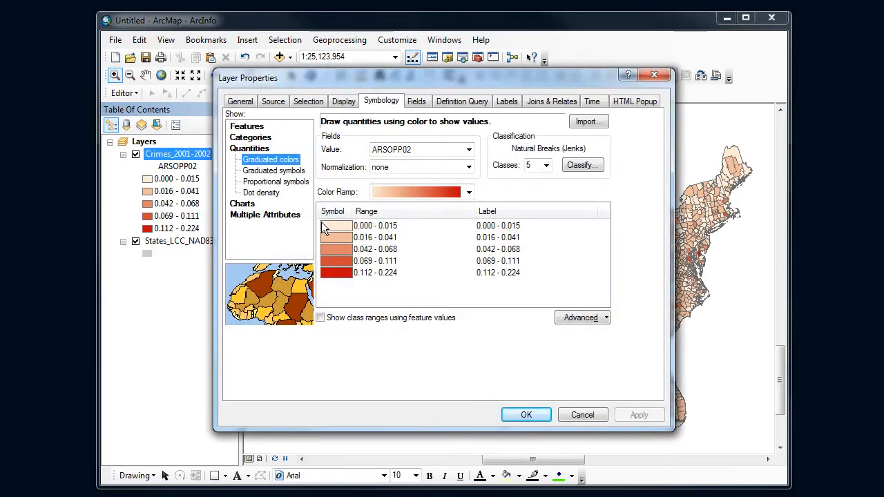
right_click(338, 254)
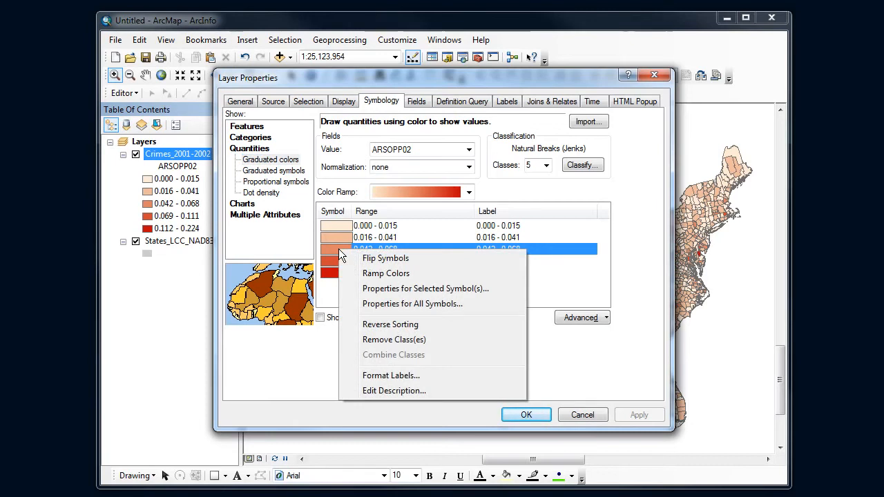
click(383, 304)
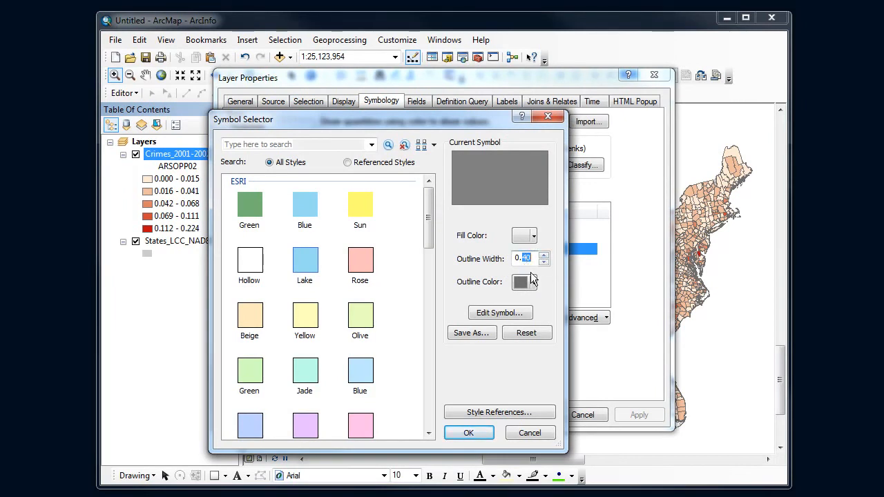
click(533, 283)
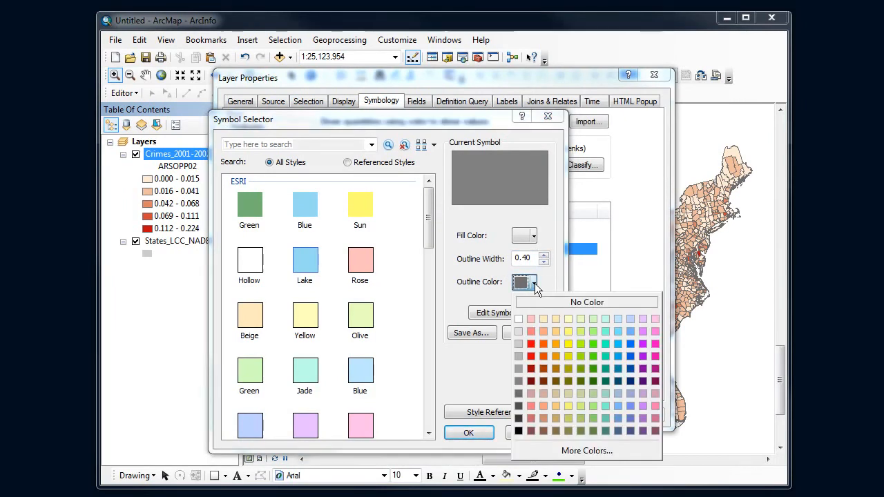
click(518, 345)
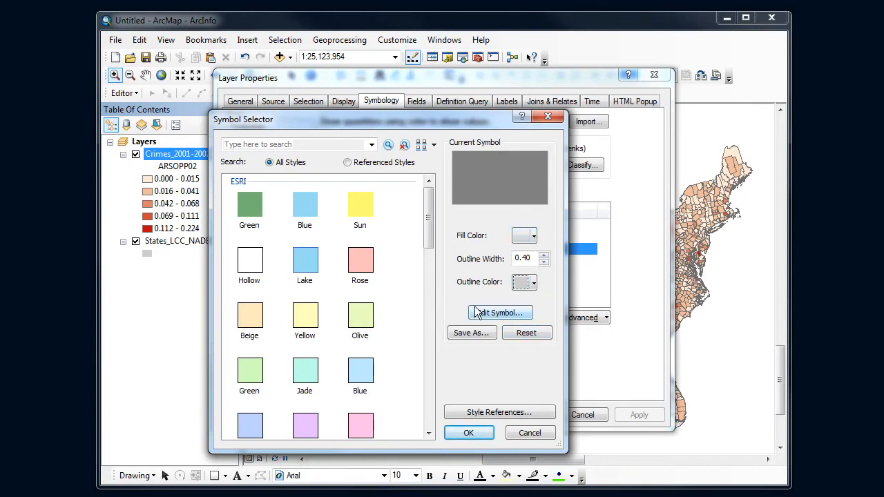
click(465, 432)
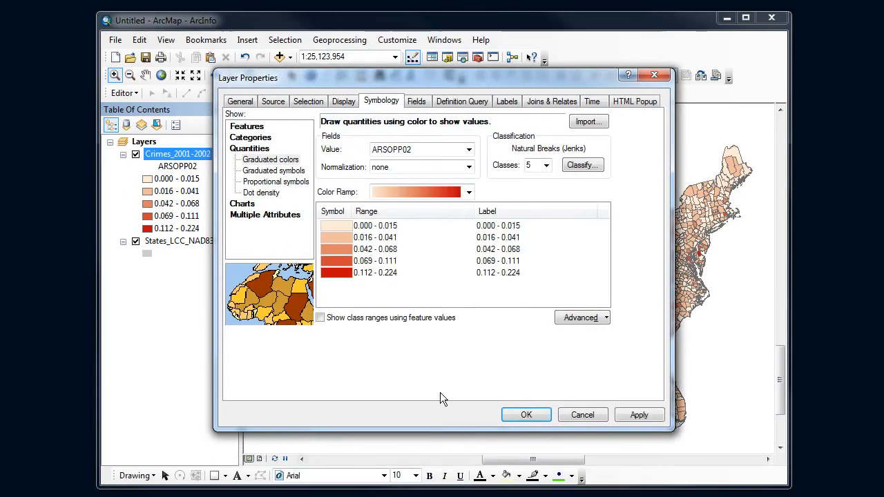
click(627, 414)
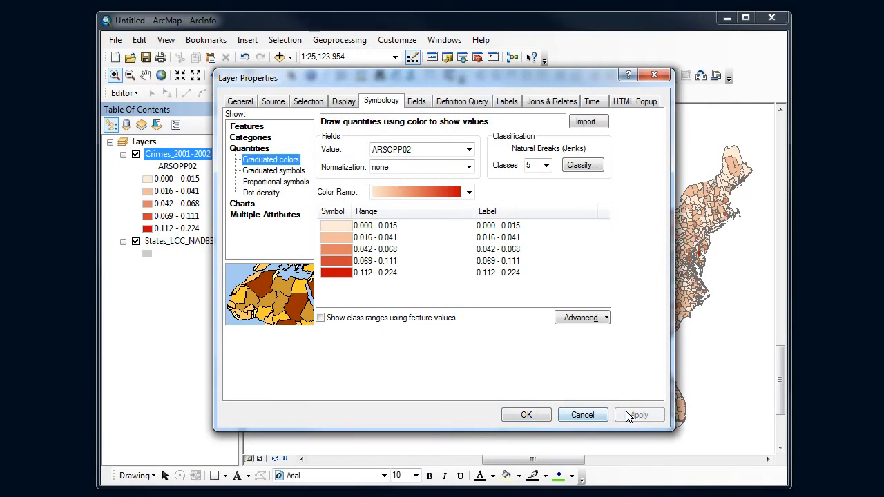
click(532, 420)
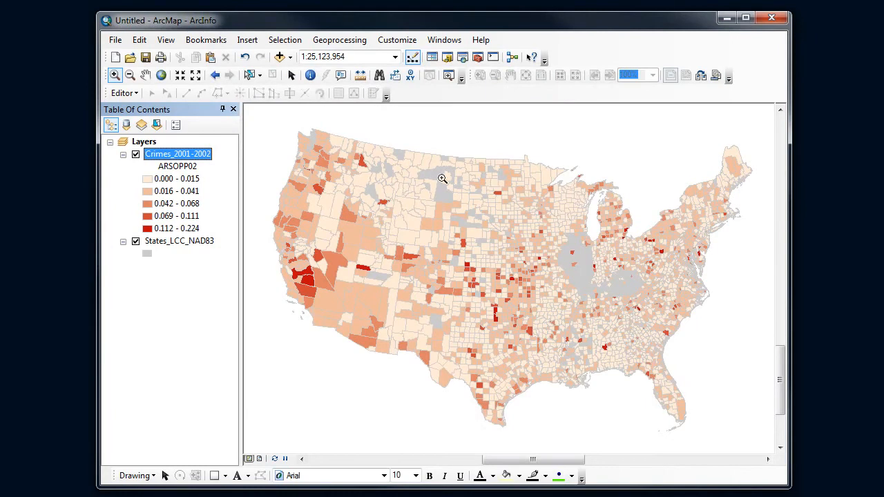
Set the outline width of only the 0.042 - 0.068 class symbol in Crimes_2001-2002 to 0 and redraw the map
right_click(150, 204)
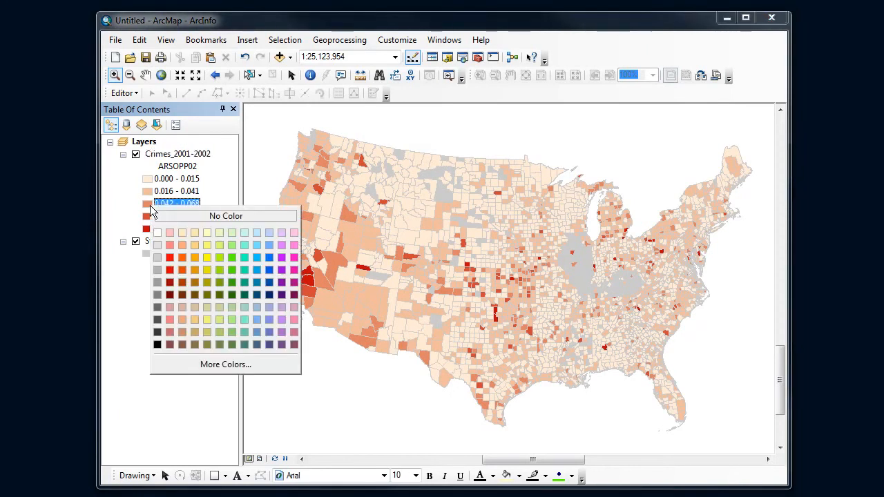
right_click(161, 154)
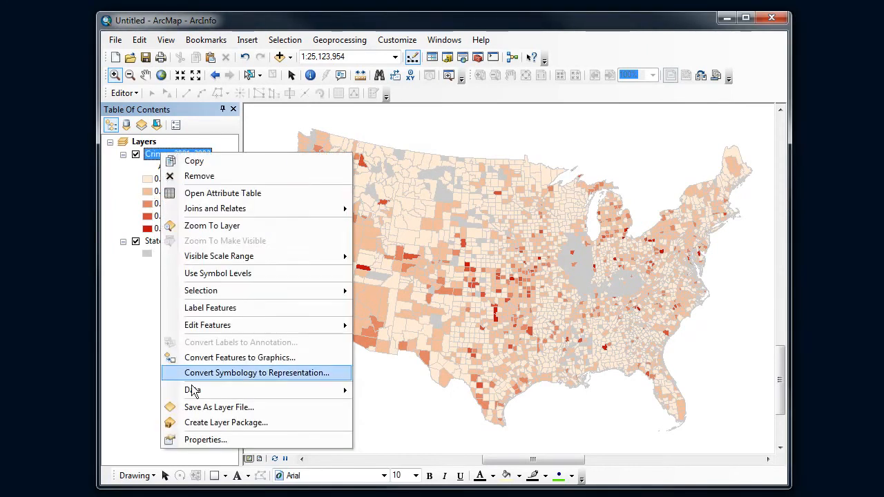
click(196, 440)
right_click(331, 250)
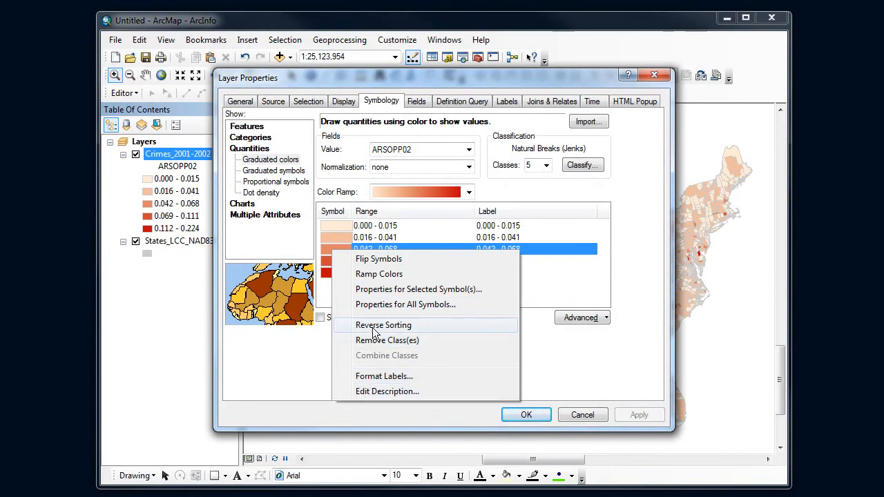
click(377, 288)
click(544, 262)
click(468, 432)
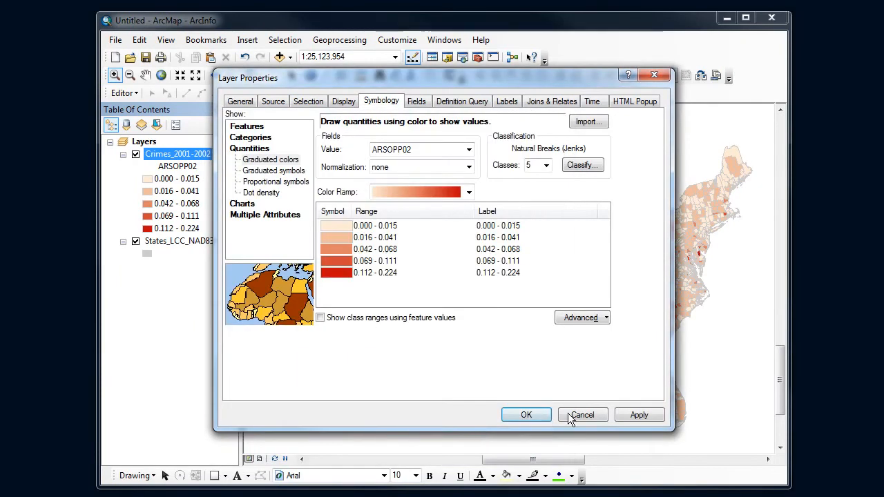
click(632, 415)
click(526, 414)
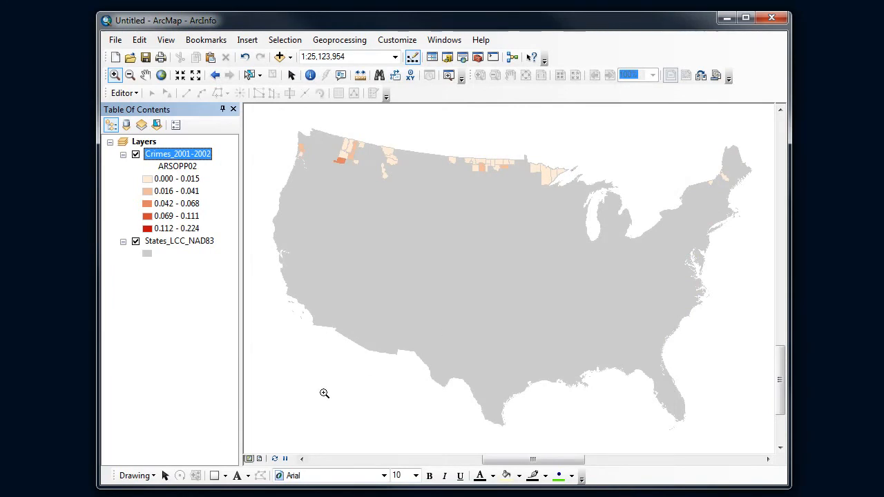
click(275, 459)
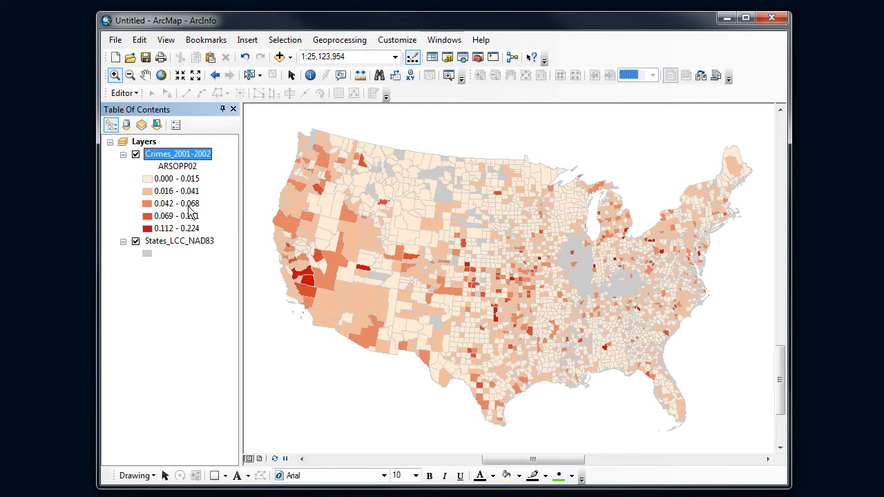
Set the outline width of all class symbols in the Crimes_2001-2002 layer to 0
right_click(183, 161)
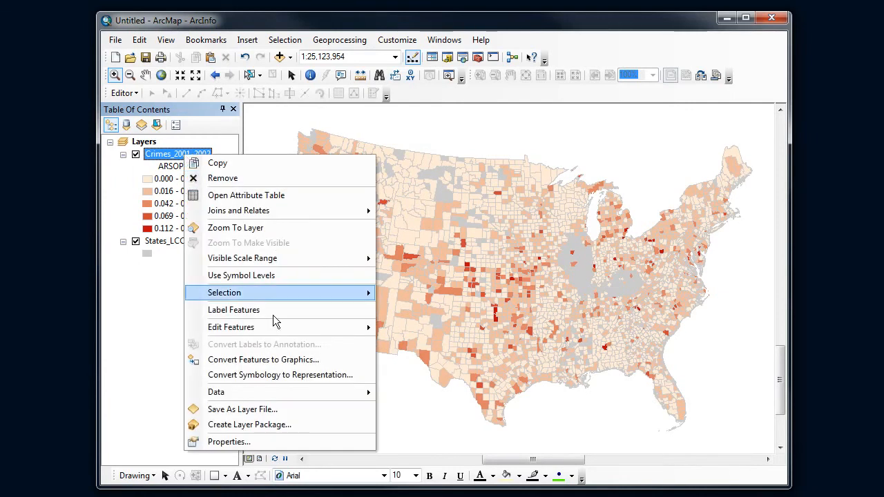
click(200, 441)
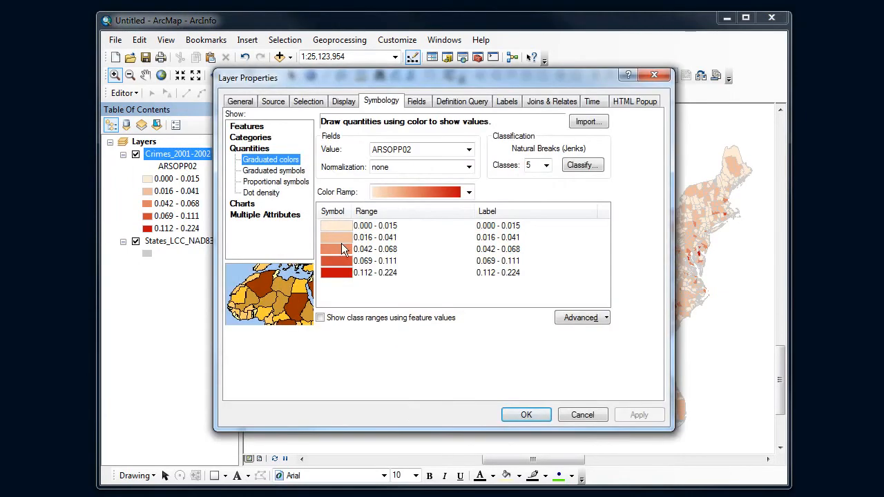
right_click(341, 248)
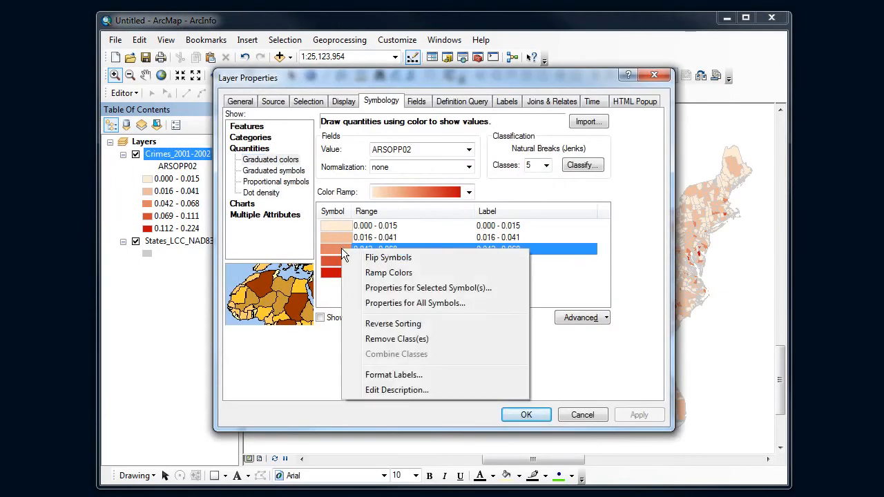
click(385, 302)
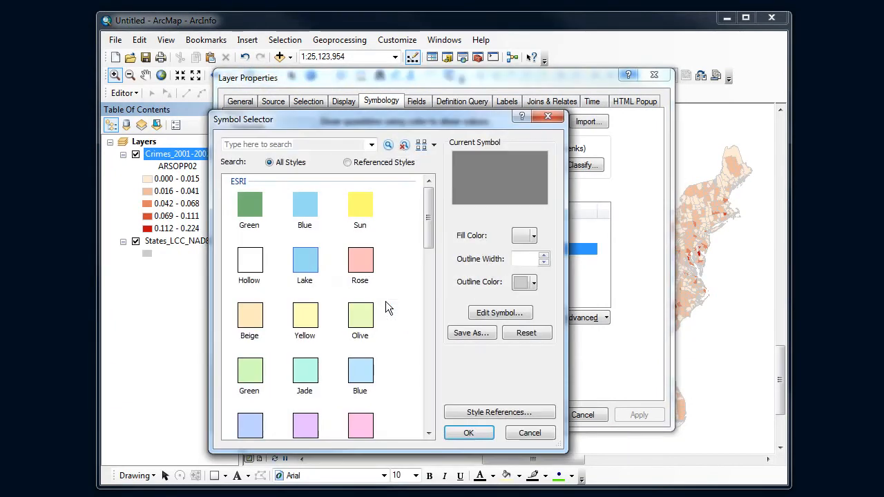
click(544, 262)
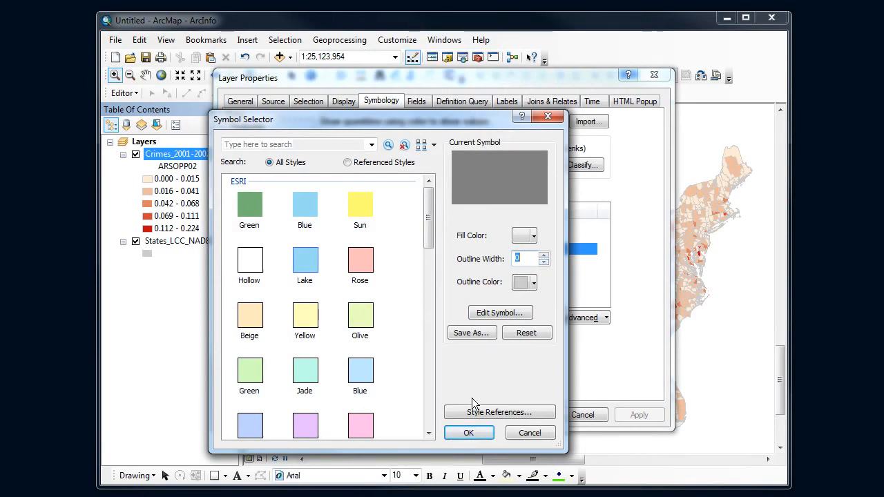
click(468, 432)
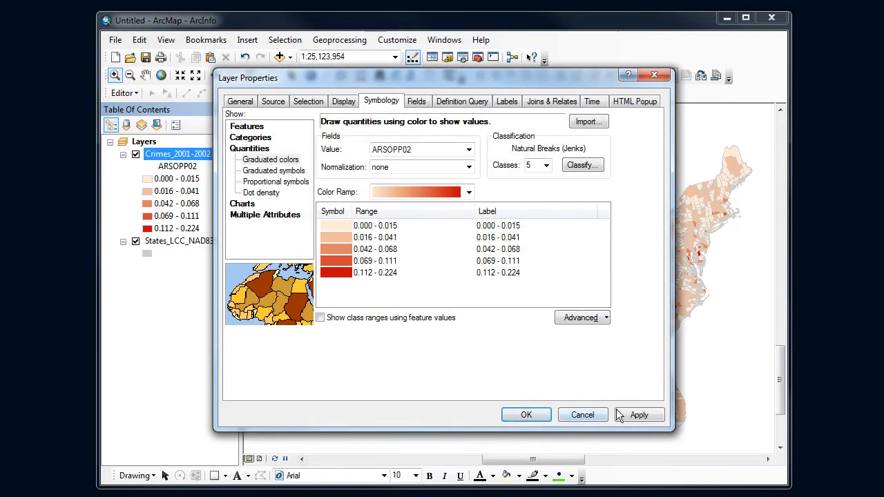
click(527, 414)
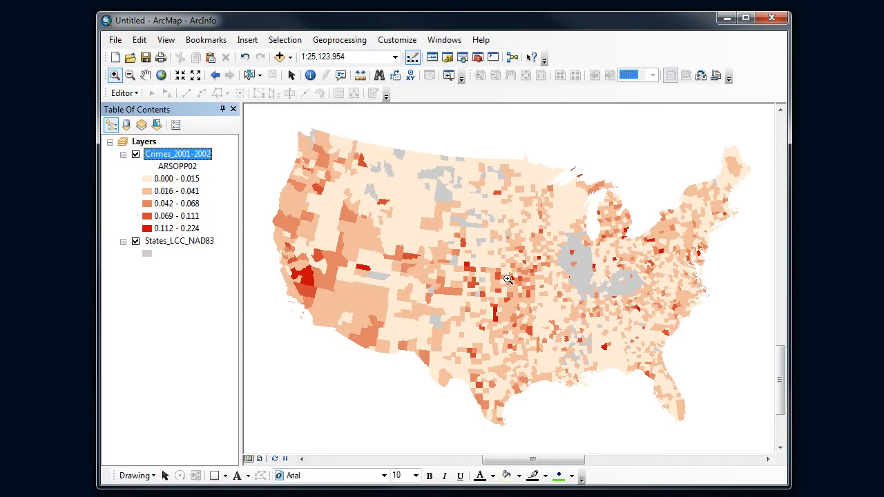
Copy the States_LCC_NAD83 layer and paste the duplicate into the Layers data frame
right_click(186, 248)
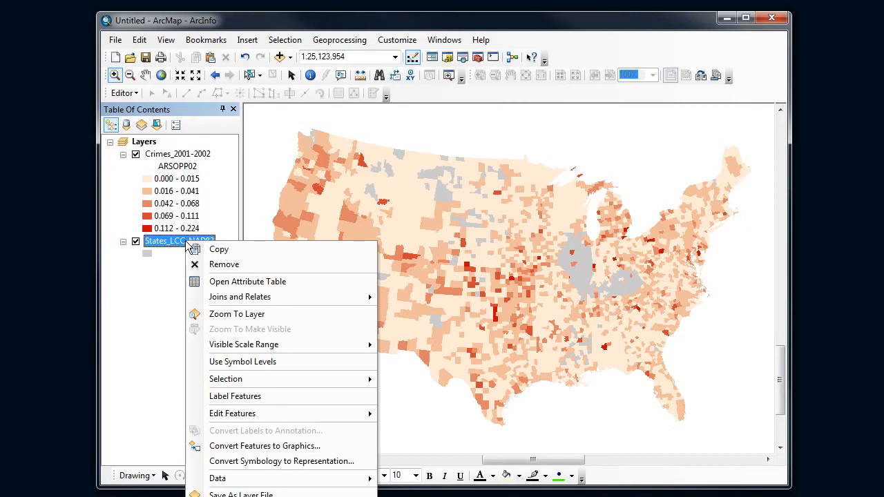
click(224, 254)
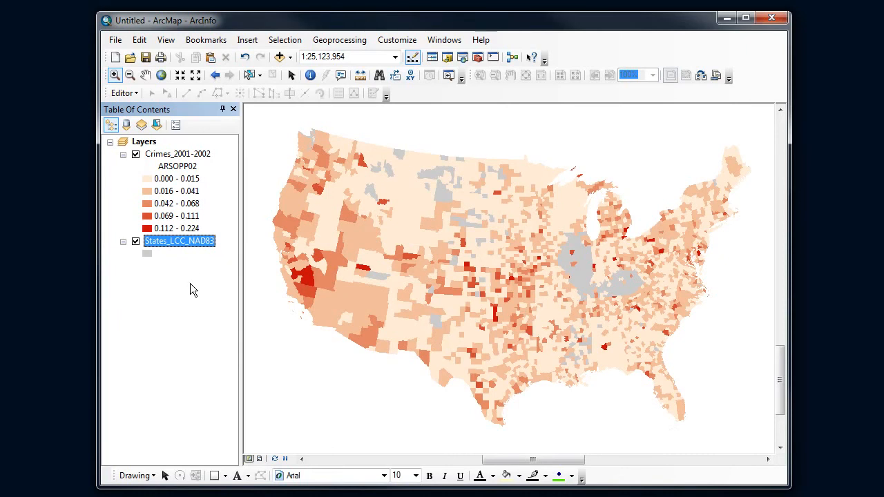
click(178, 291)
right_click(144, 141)
click(176, 213)
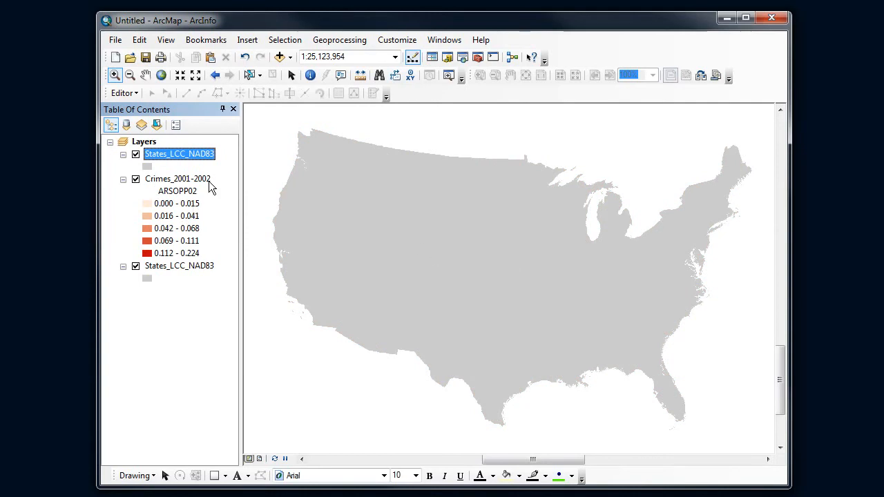
Give the duplicate States_LCC_NAD83 layer above the crimes layer no fill color and an outline width of 0.40
right_click(150, 155)
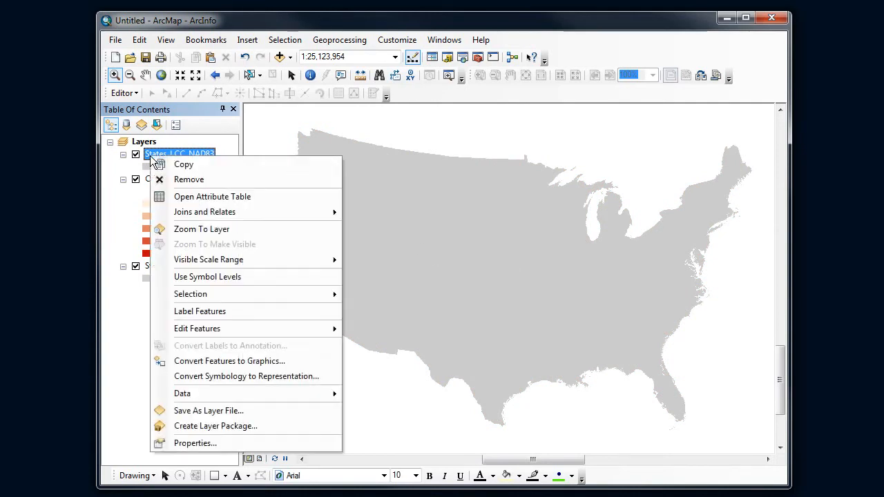
click(195, 443)
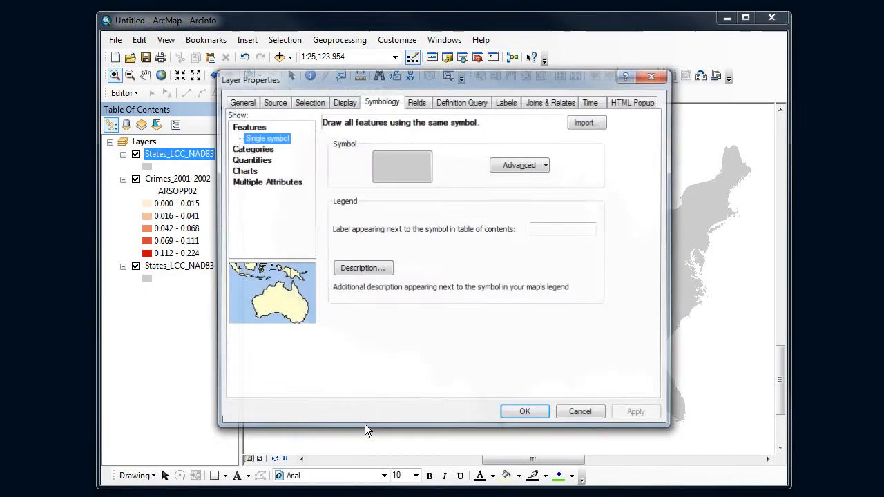
click(401, 167)
click(534, 238)
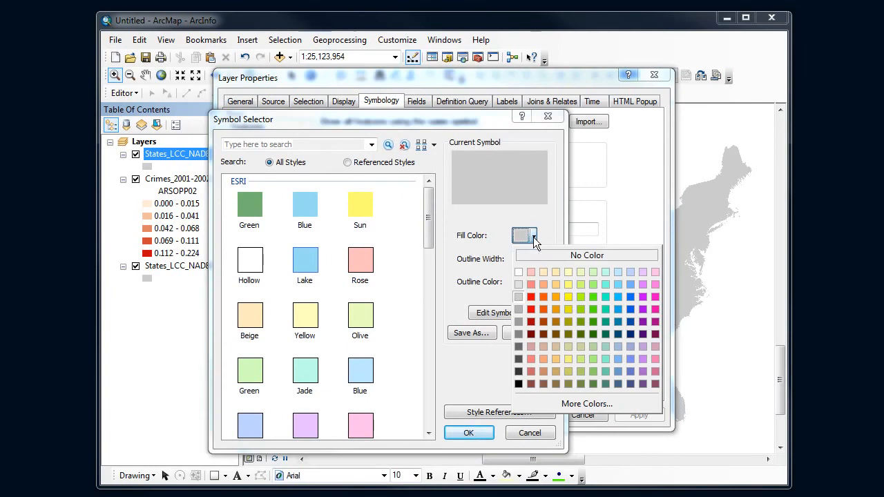
click(540, 253)
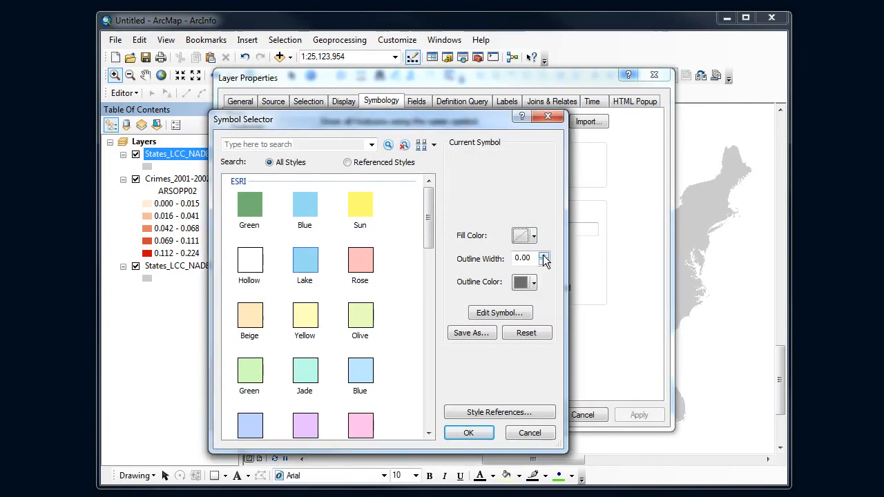
key(BackSpace)
text(4)
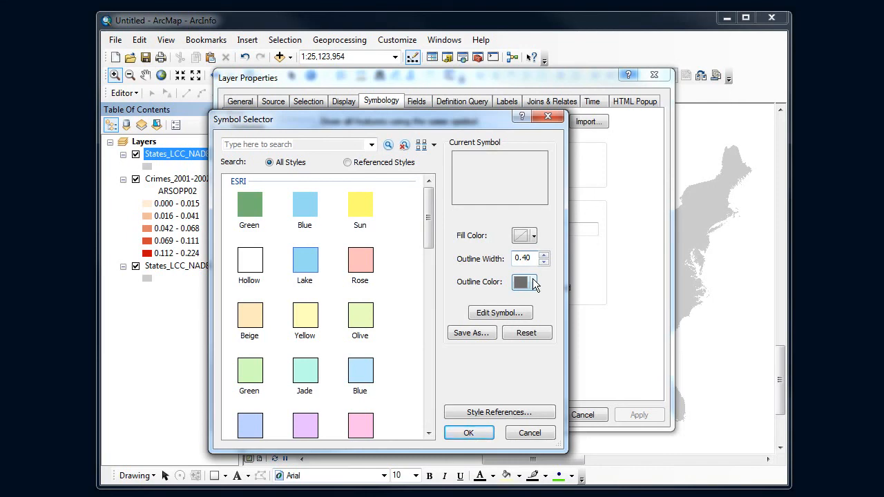
click(475, 439)
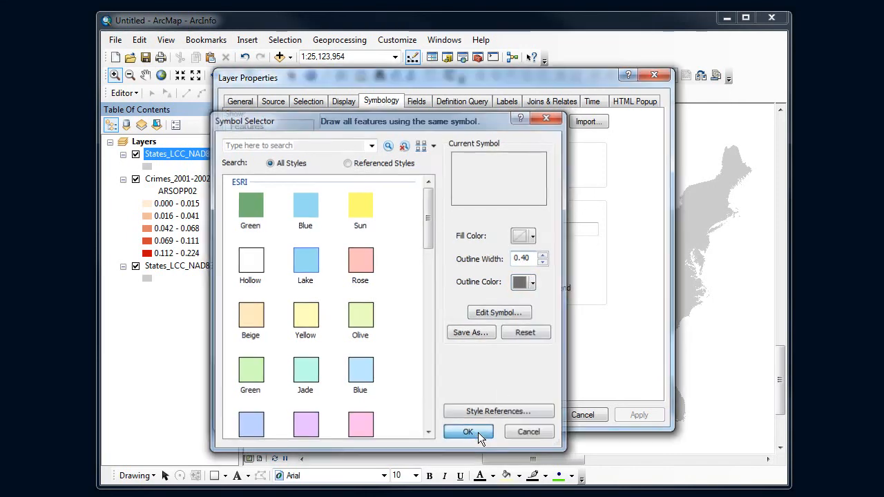
click(527, 414)
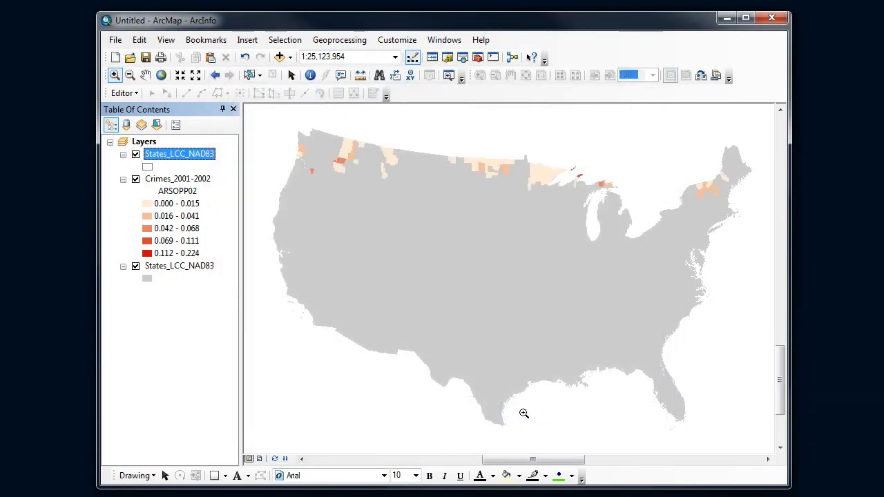